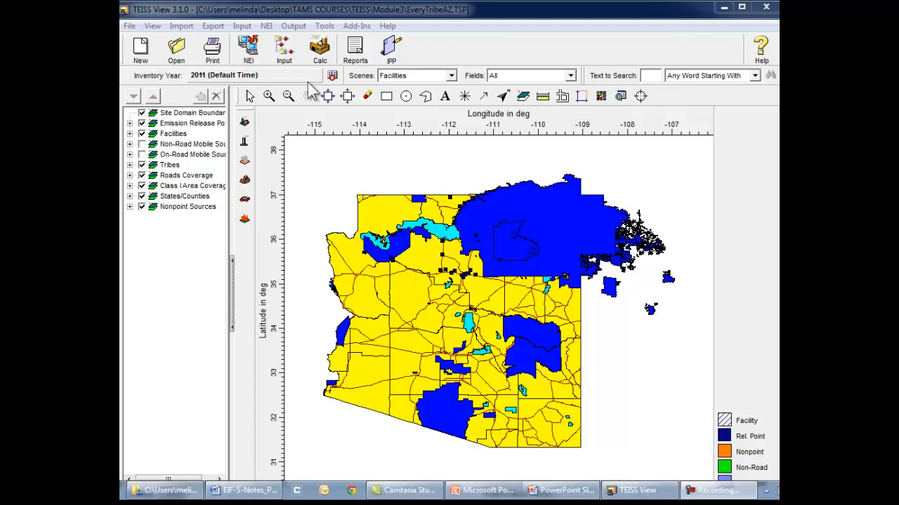
- Start the point sources report by facility and clear the selection of all facilities in its filter
left_click(356, 49)
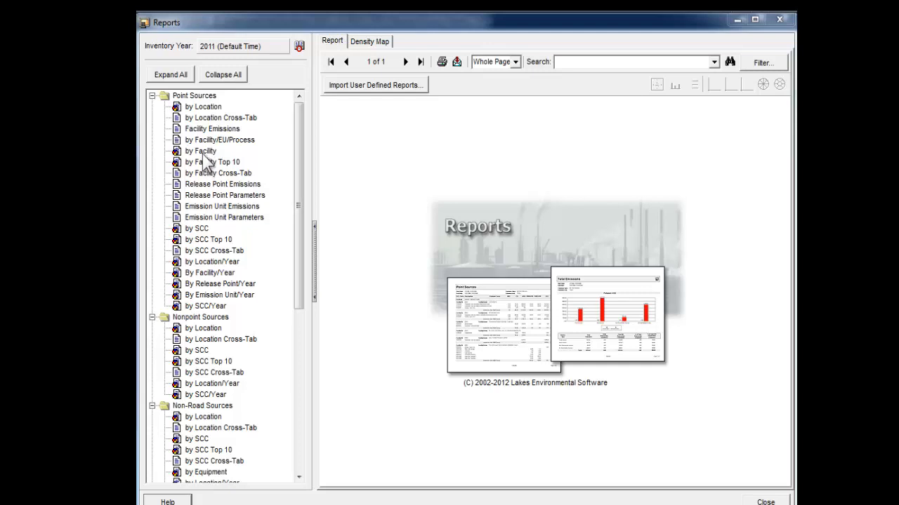
double_click(201, 151)
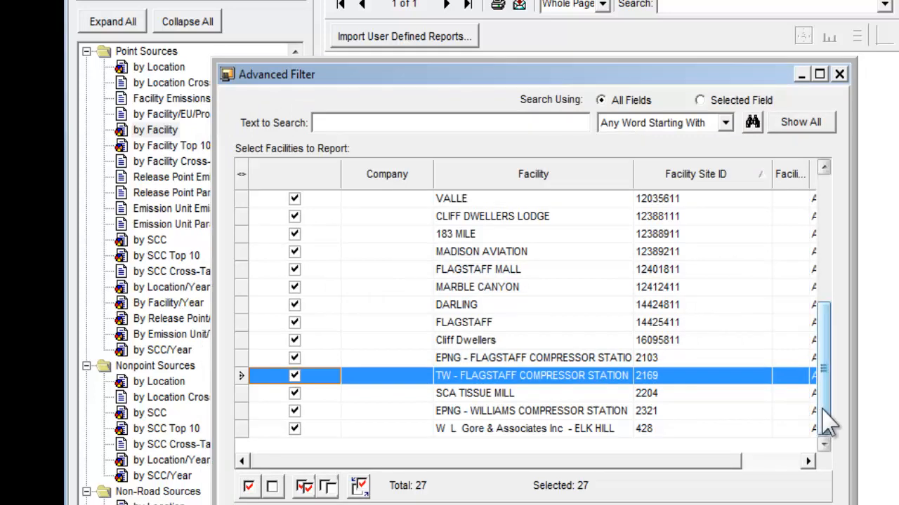
left_click_drag(828, 421, 846, 245)
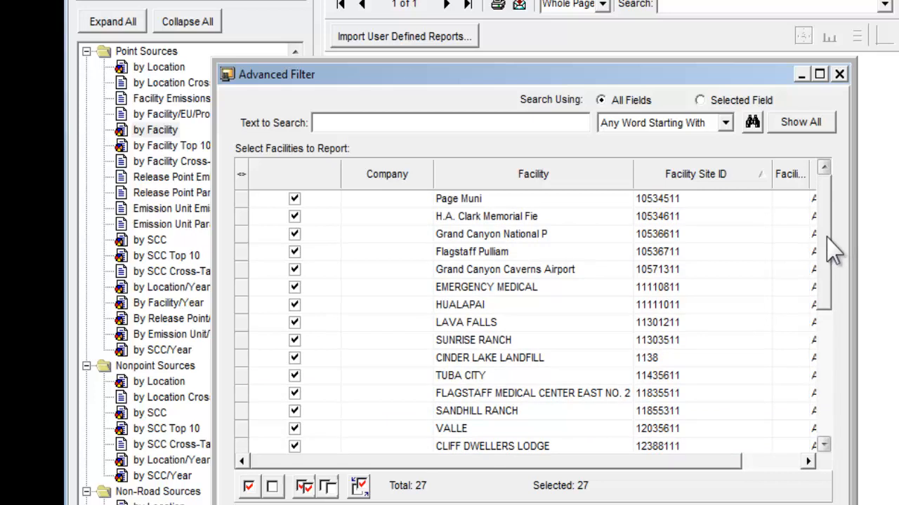
left_click(328, 487)
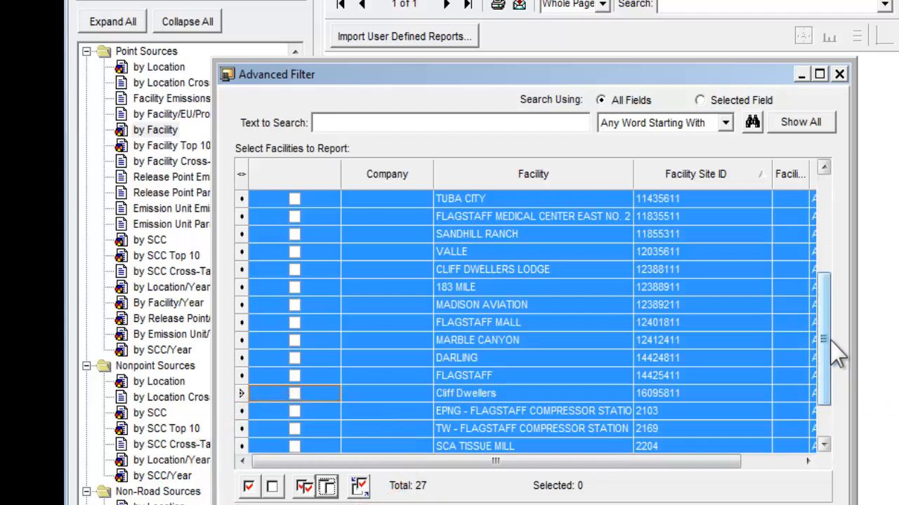
left_click_drag(829, 340, 821, 235)
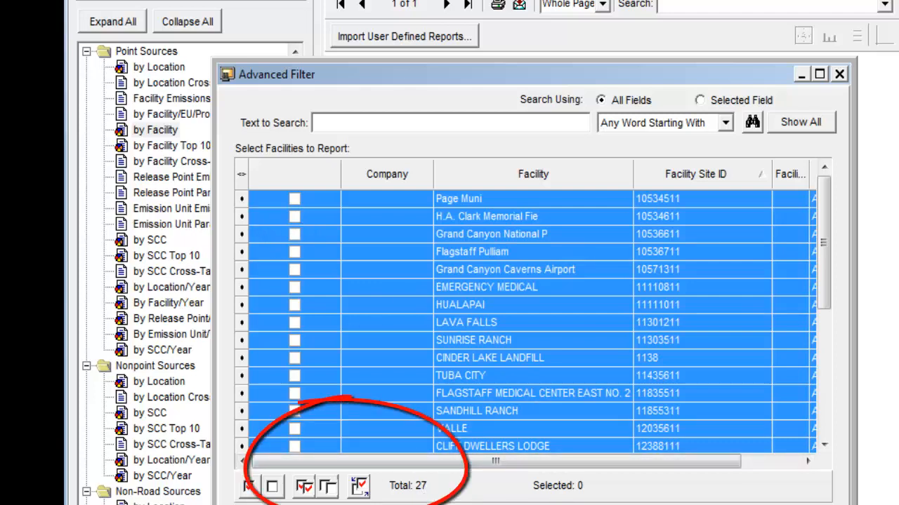
- Include H.A. Clark Memorial Fie, SUNRISE RANCH, VALLE, EPNG - WILLIAMS COMPRESSOR STATION and TW - FLAGSTAFF COMPRESSOR STATION in the report
left_click(295, 218)
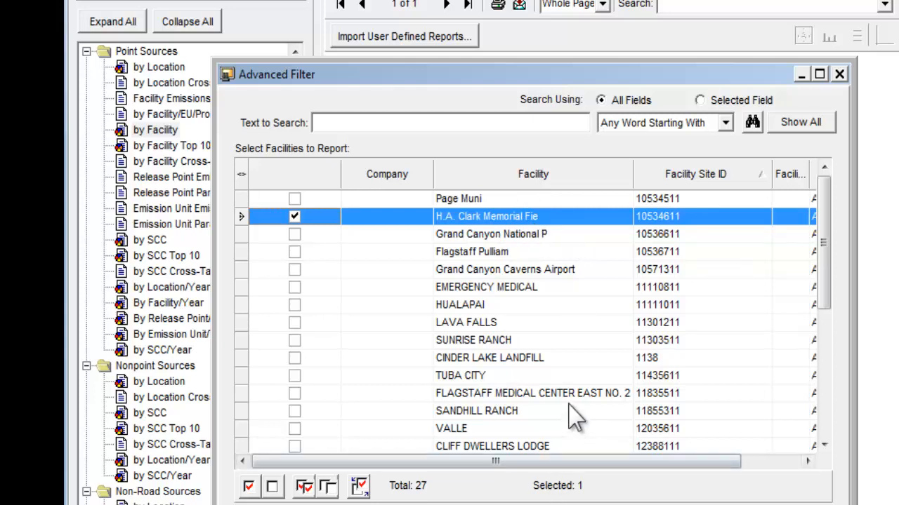
left_click(294, 341)
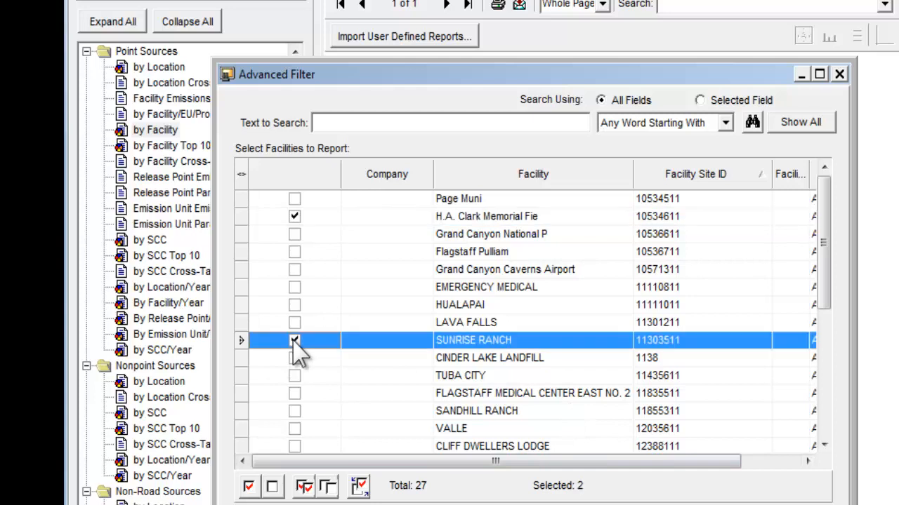
left_click(294, 429)
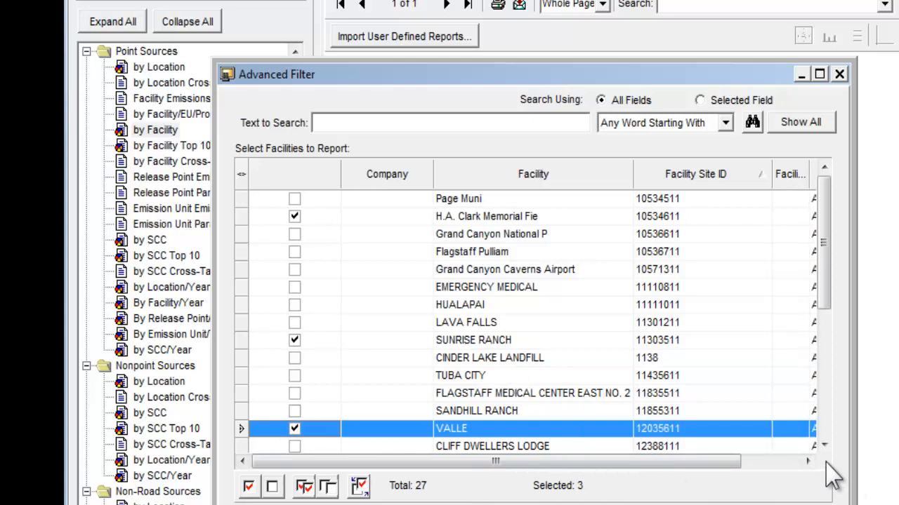
left_click_drag(825, 447, 825, 446)
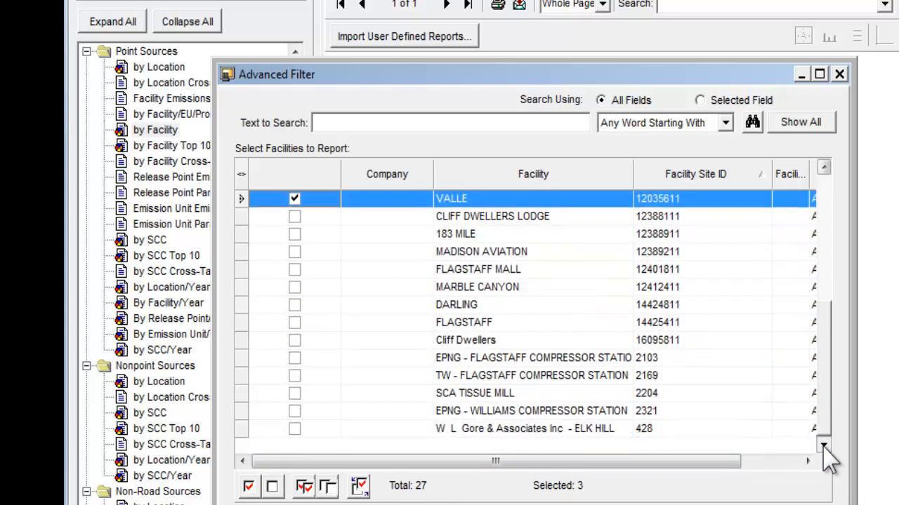
left_click(294, 412)
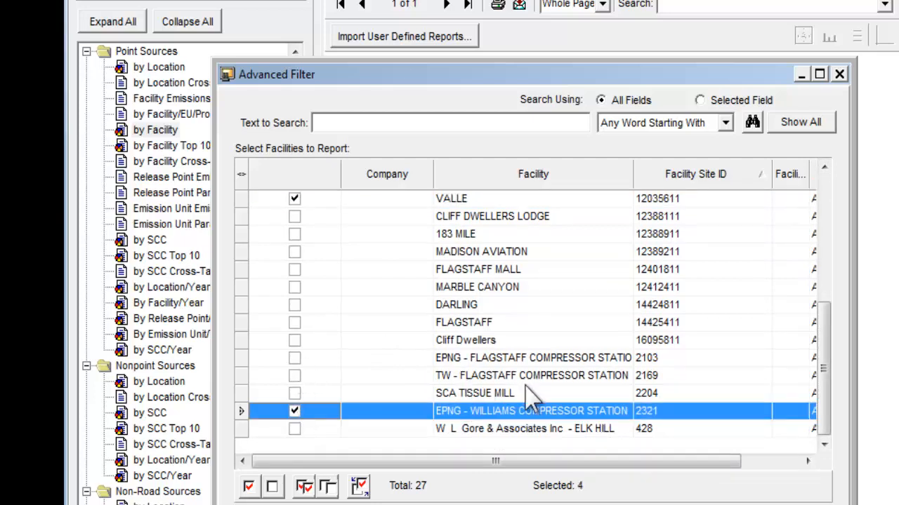
left_click(294, 376)
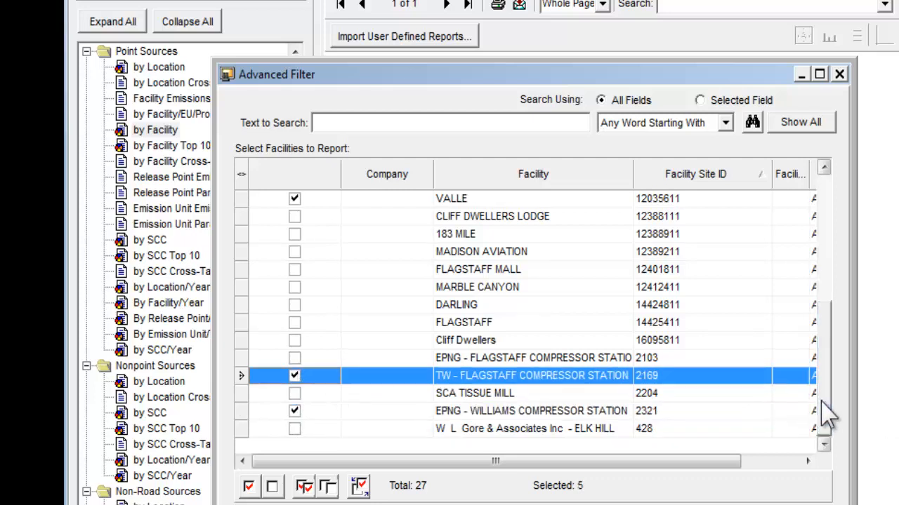
left_click_drag(827, 414, 817, 287)
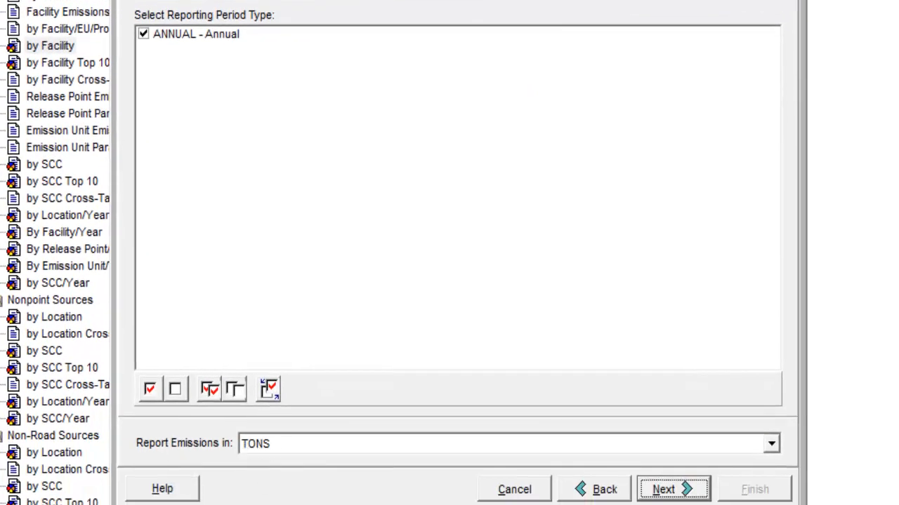
- Keep the annual reporting period in tons and select CO, NOX, PM10-PRI, PM25-PRI, SO2, VOC and Lead as the pollutants to report
left_click(681, 492)
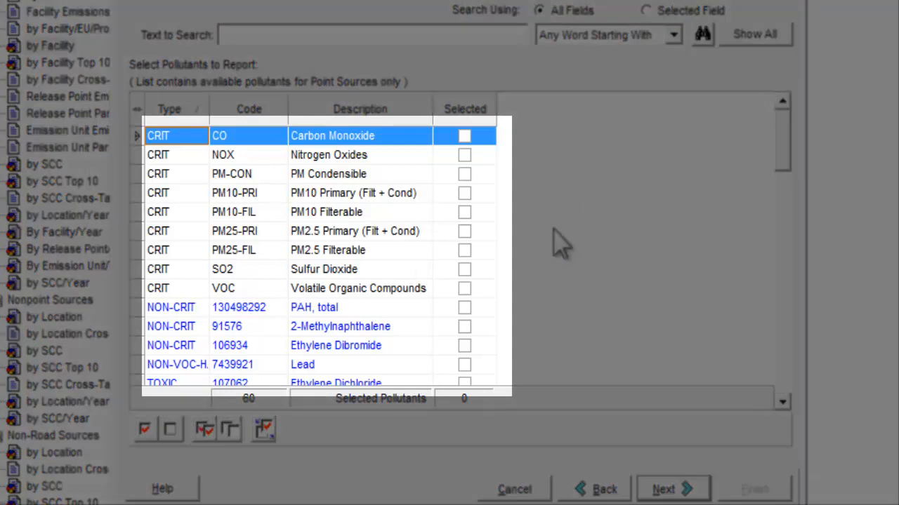
left_click(464, 136)
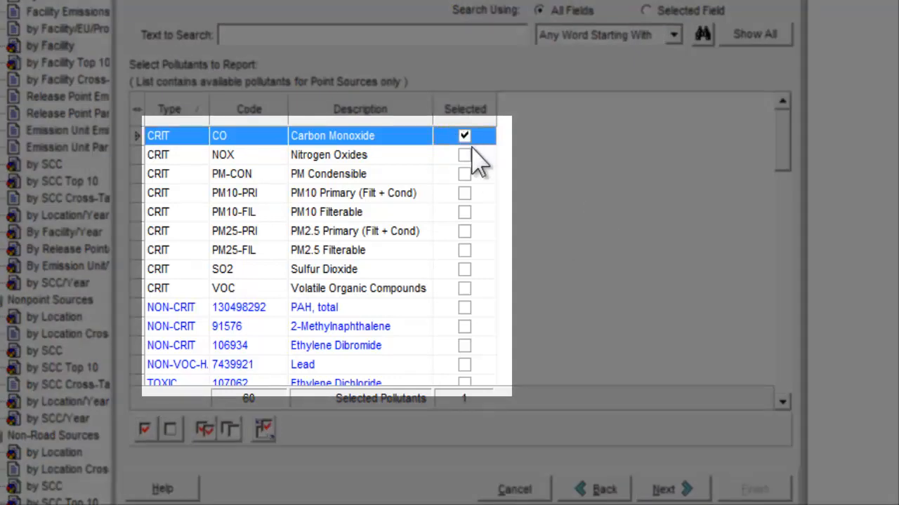
left_click(464, 155)
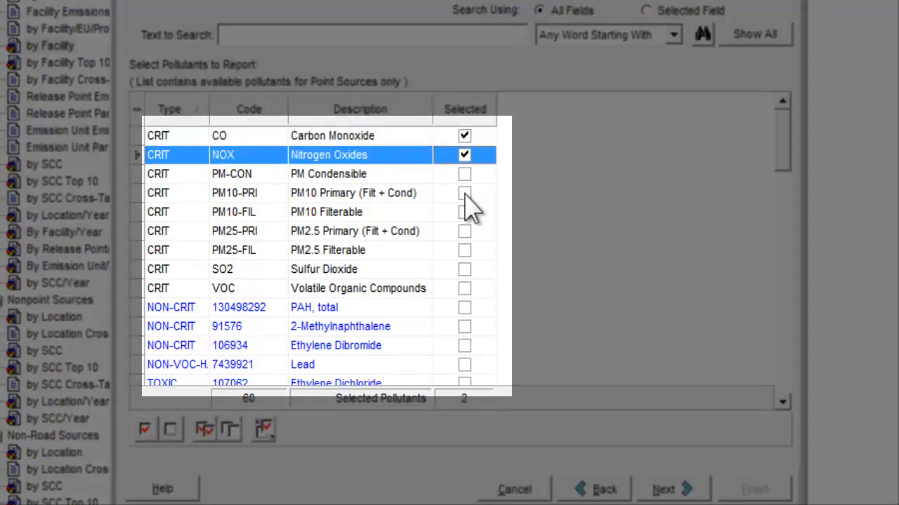
left_click(464, 193)
left_click(464, 231)
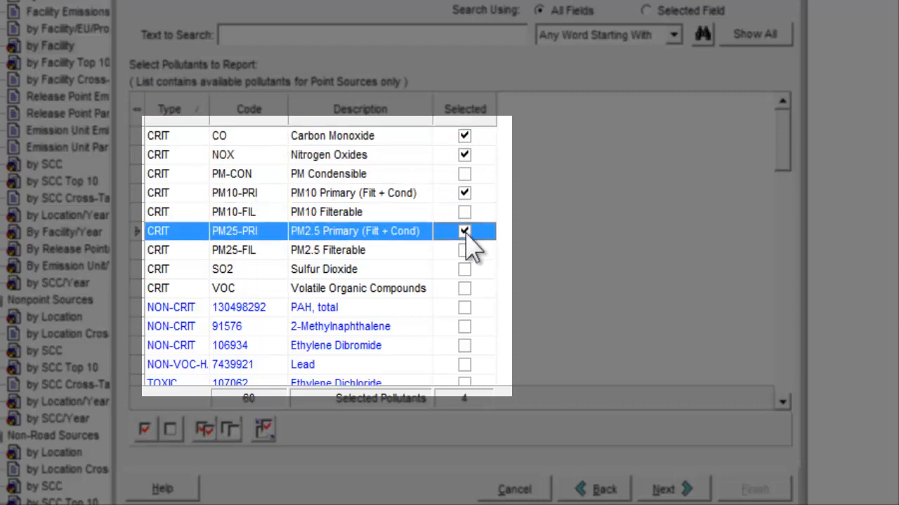
left_click(464, 270)
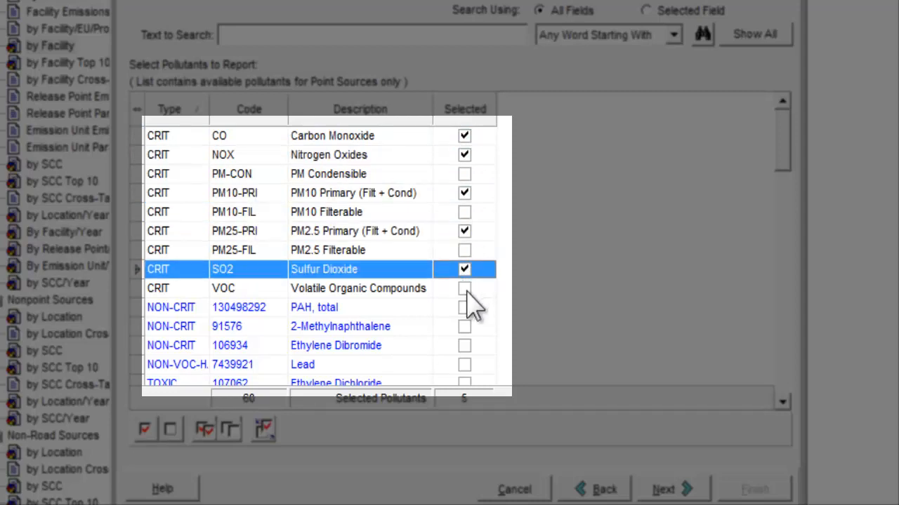
left_click(465, 288)
left_click(466, 289)
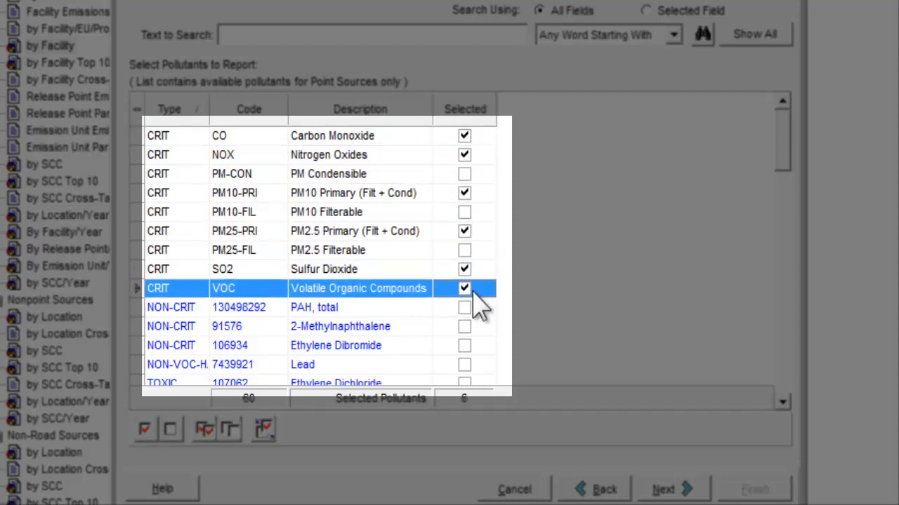
left_click(464, 364)
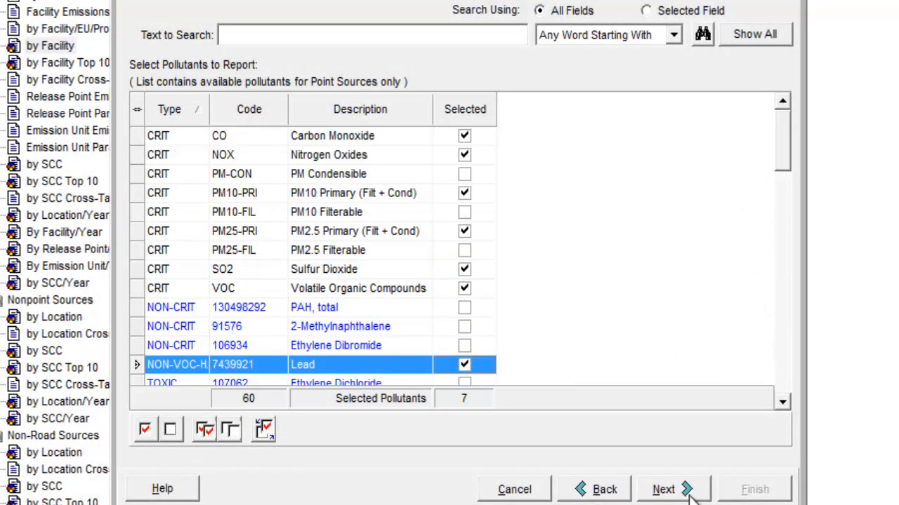
- Generate the report with the default vertical bar chart options and hide the chart legend
left_click(689, 495)
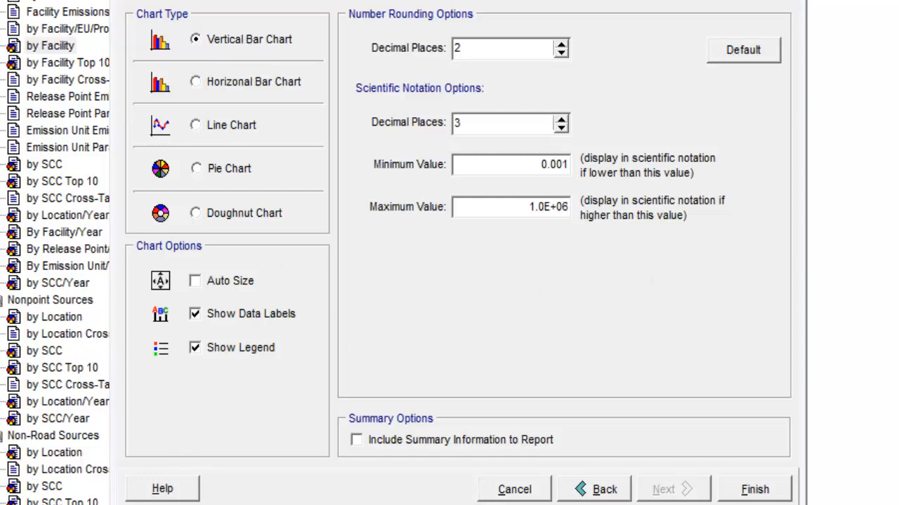
left_click(778, 494)
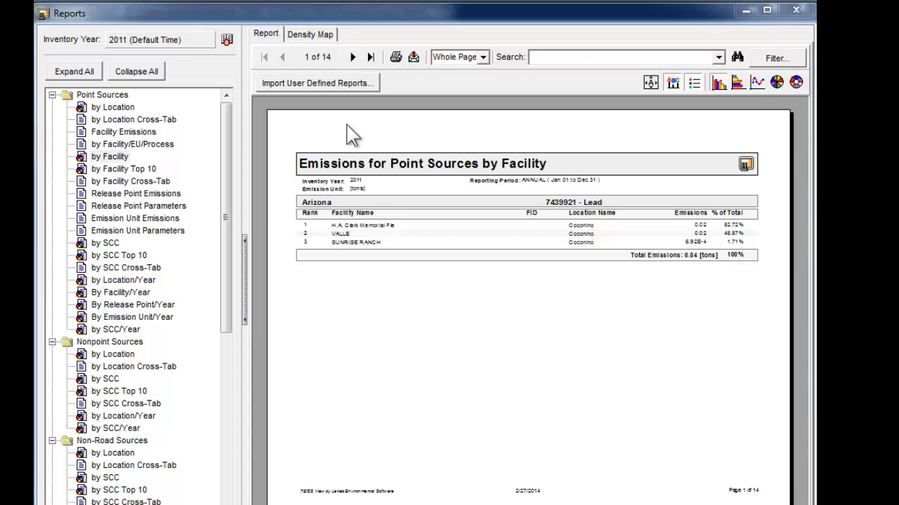
left_click(355, 57)
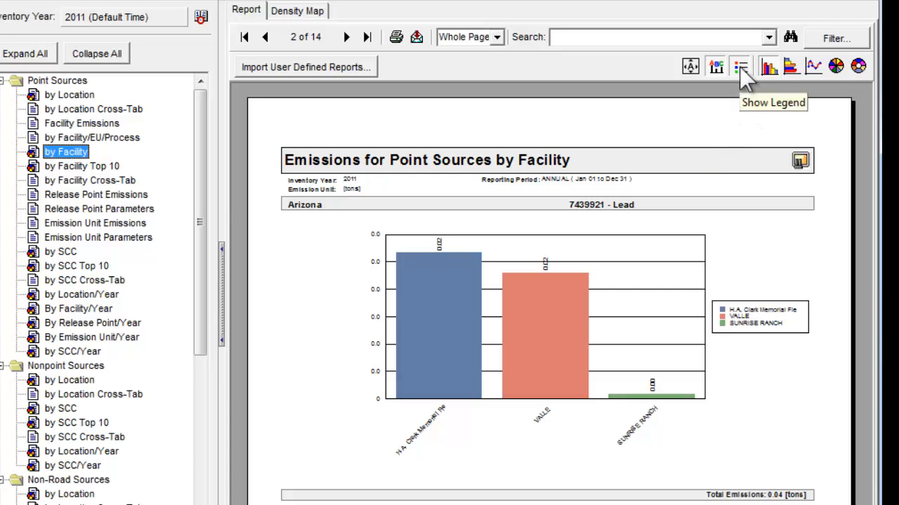
left_click(740, 67)
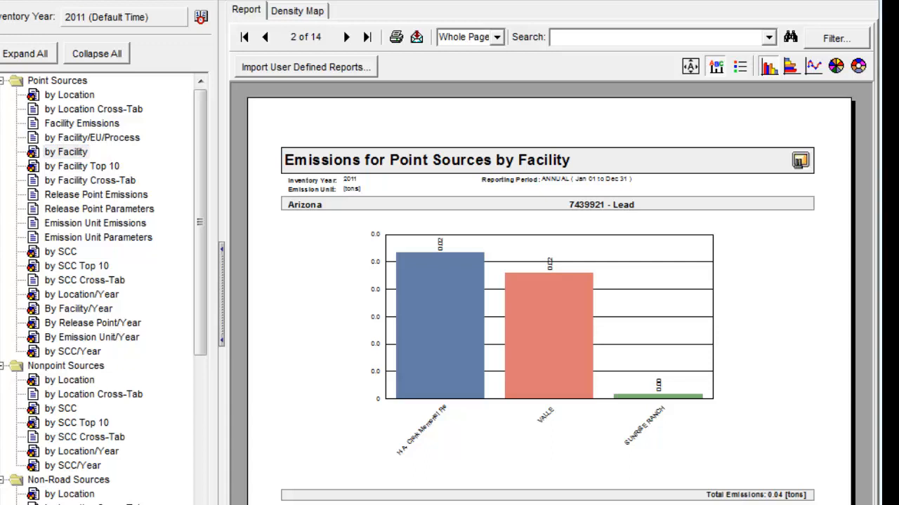
- Page through the report's pollutant tables and facility charts up to the PM2.5 Primary chart on page 10
left_click(345, 37)
left_click(346, 37)
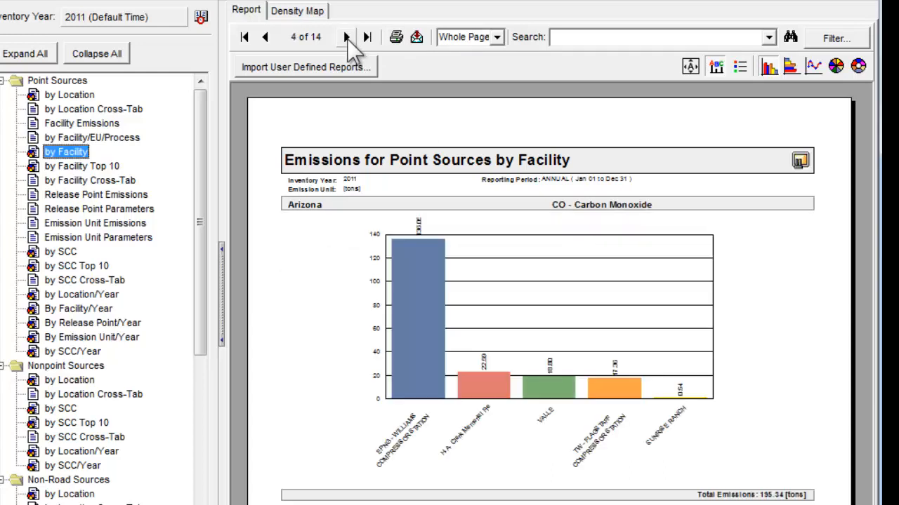
left_click(347, 37)
left_click(346, 37)
left_click(346, 37)
left_click(346, 37)
left_click(346, 37)
left_click(346, 37)
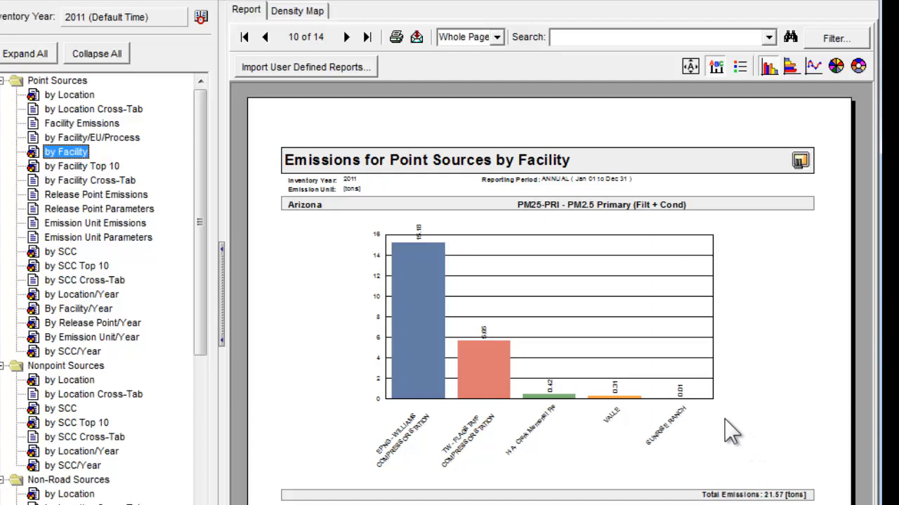
- Switch the PM2.5 Primary chart to an auto-sized pie chart with its legend shown
left_click(836, 67)
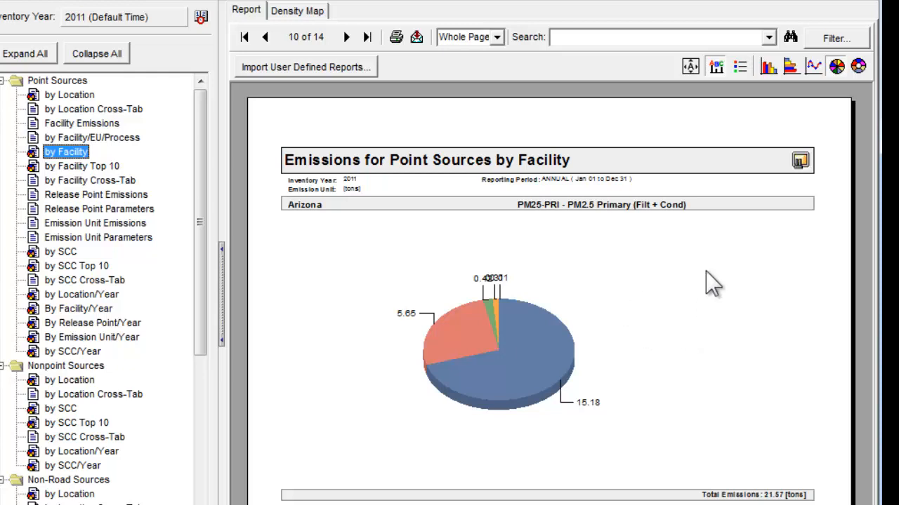
left_click(689, 68)
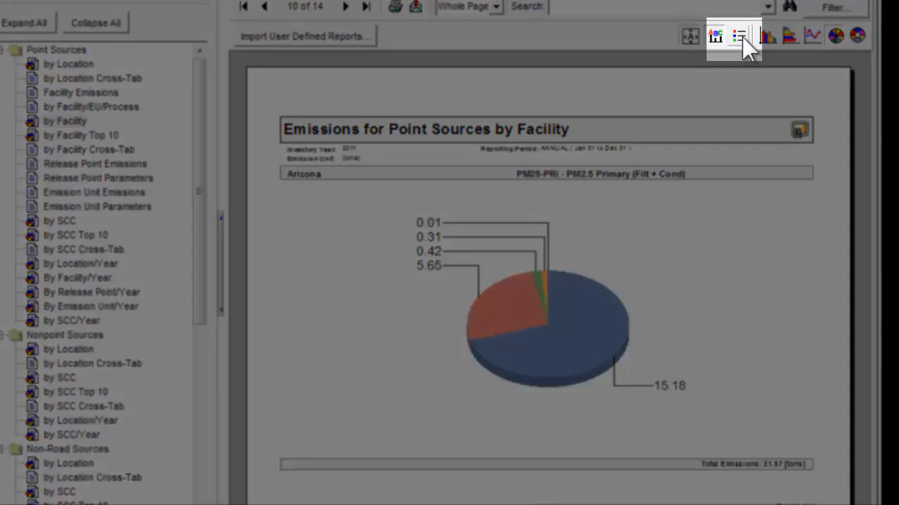
left_click(741, 38)
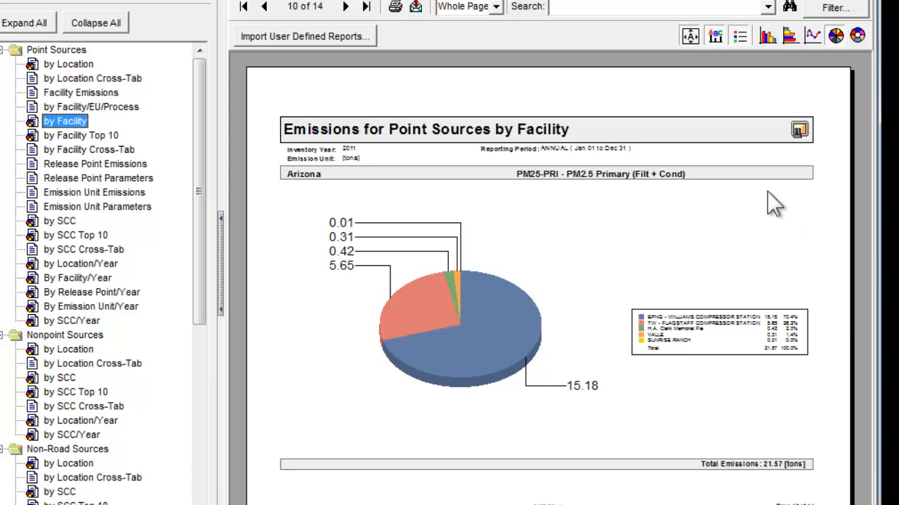
- Change the PM2.5 Primary chart back to a vertical bar chart with auto size and legend turned off
left_click(768, 36)
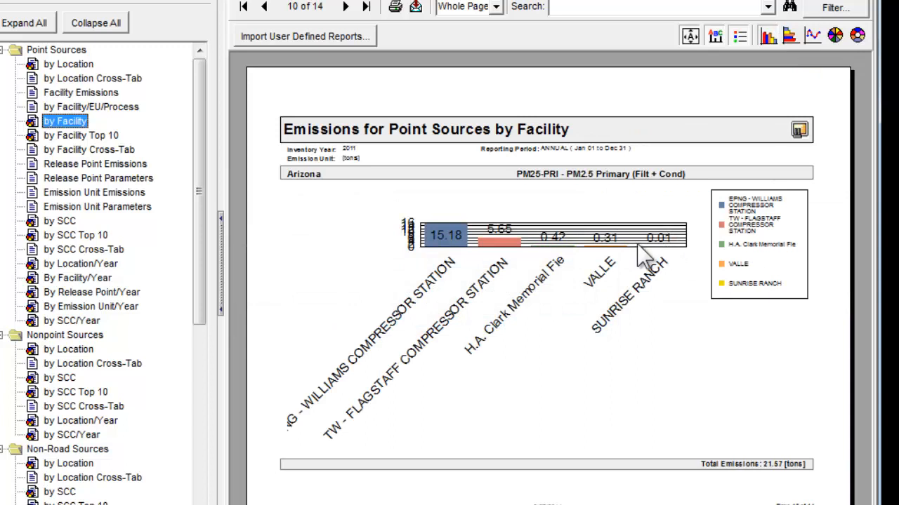
left_click(690, 39)
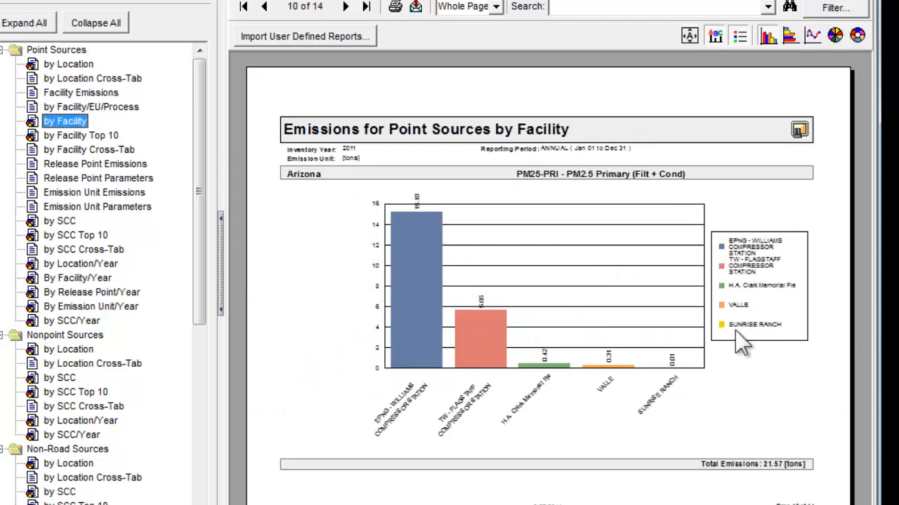
left_click(734, 40)
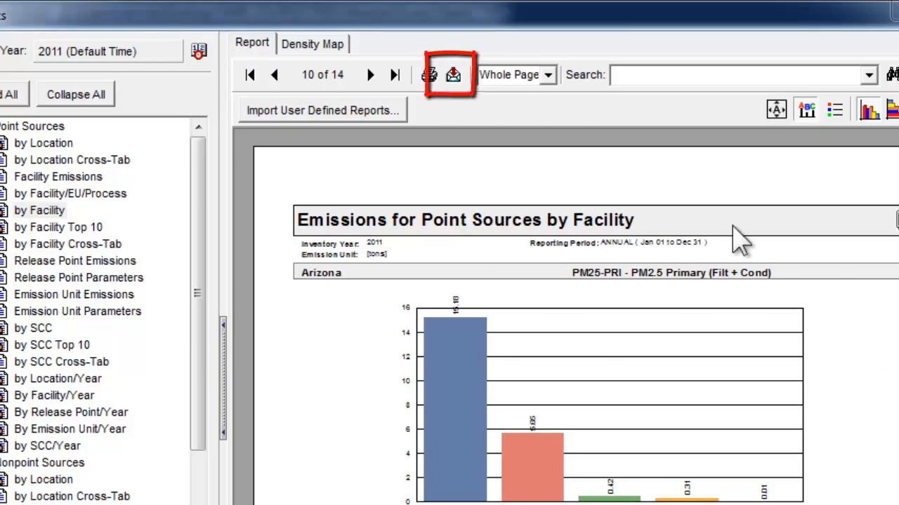
- Export the report in MS Word format to a disk file, including all pages
left_click(455, 82)
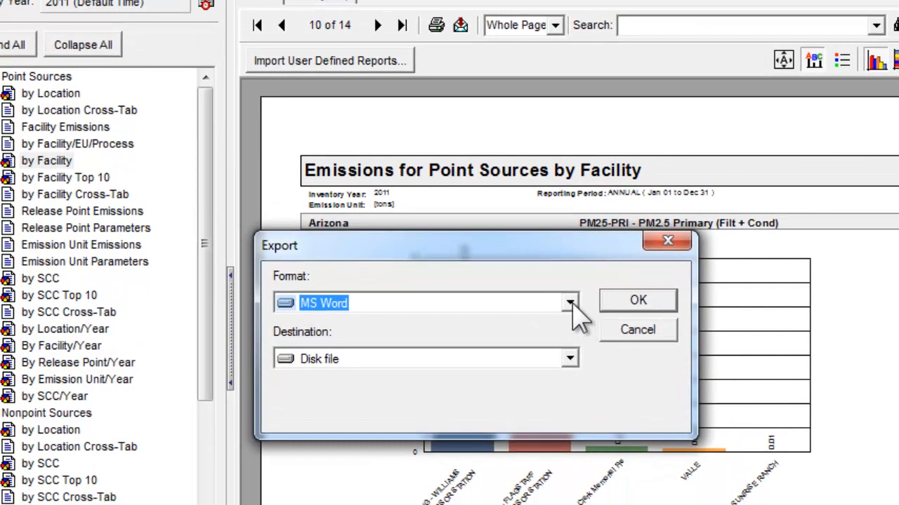
left_click(570, 303)
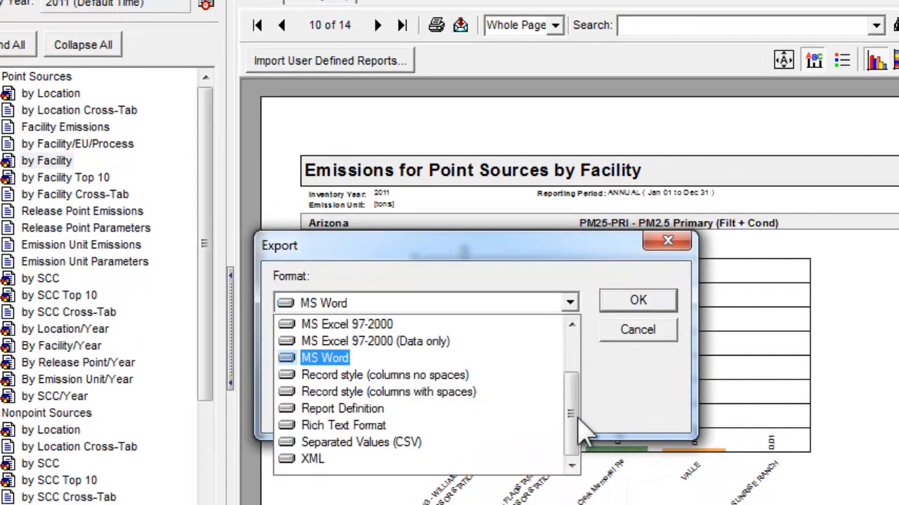
mouse_move(572, 416)
left_mouse_down()
mouse_move(578, 351)
mouse_move(576, 441)
mouse_move(572, 411)
left_mouse_up()
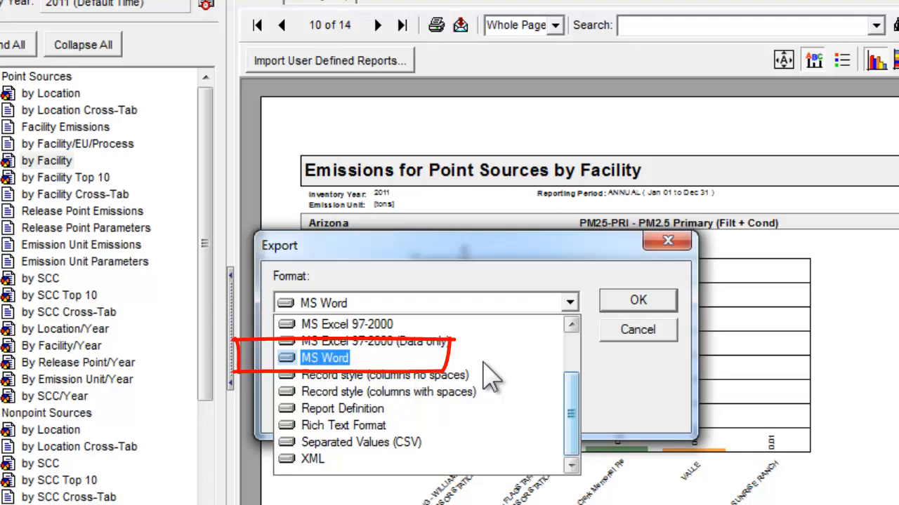
left_click(329, 363)
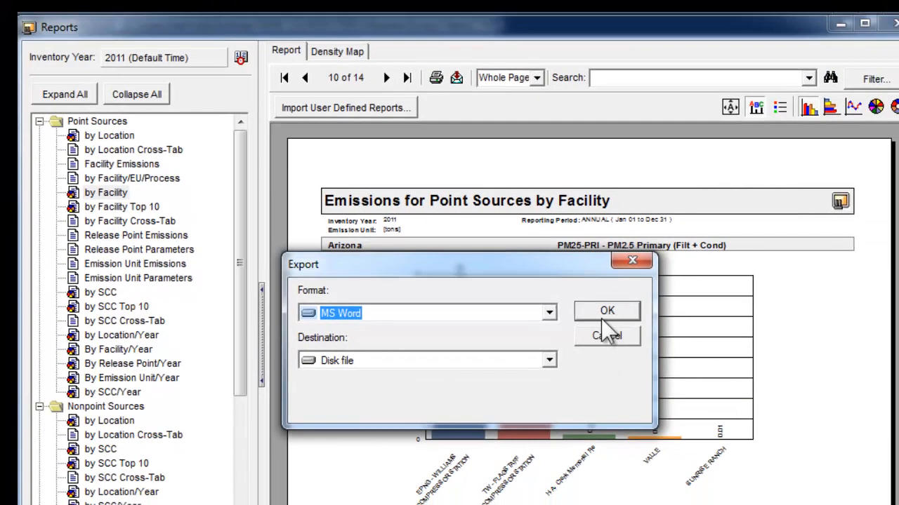
left_click(603, 314)
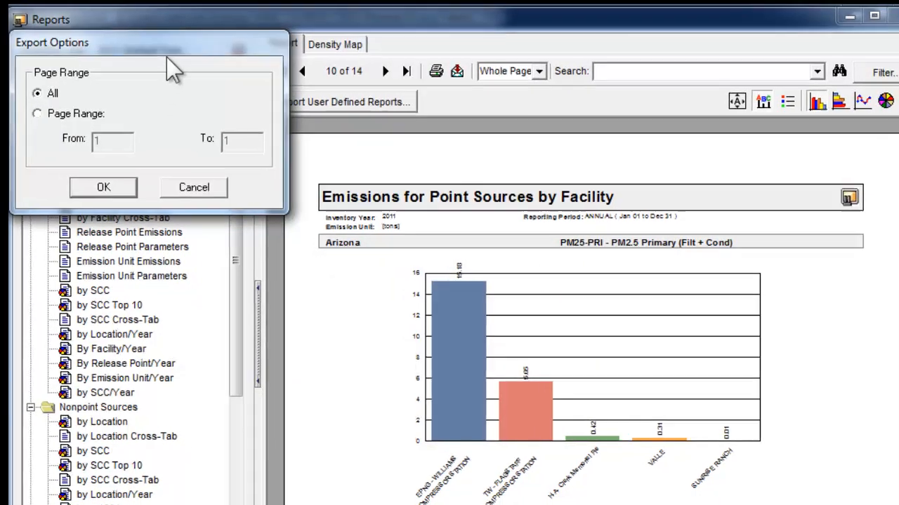
left_click_drag(172, 66, 397, 226)
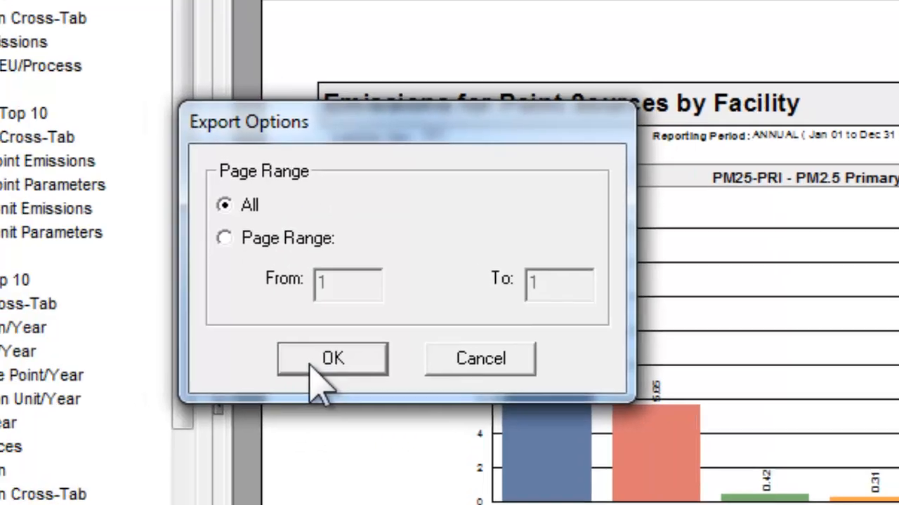
left_click(312, 366)
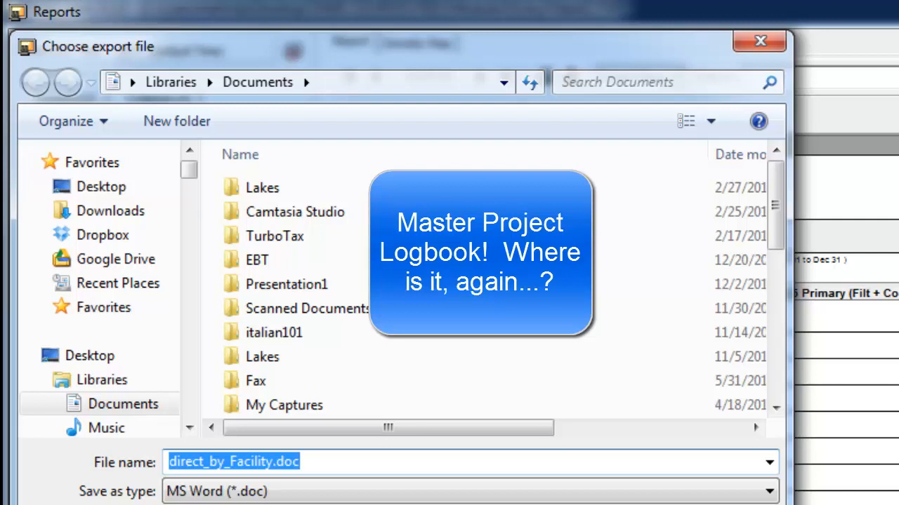
- Choose the Module5 folder inside EI_Training on the Desktop as the export location
left_click(104, 187)
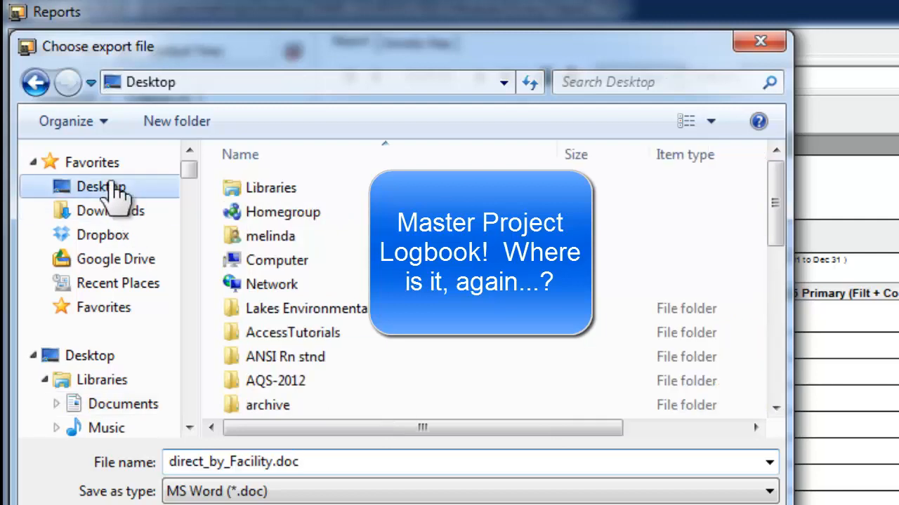
left_click_drag(776, 192, 726, 287)
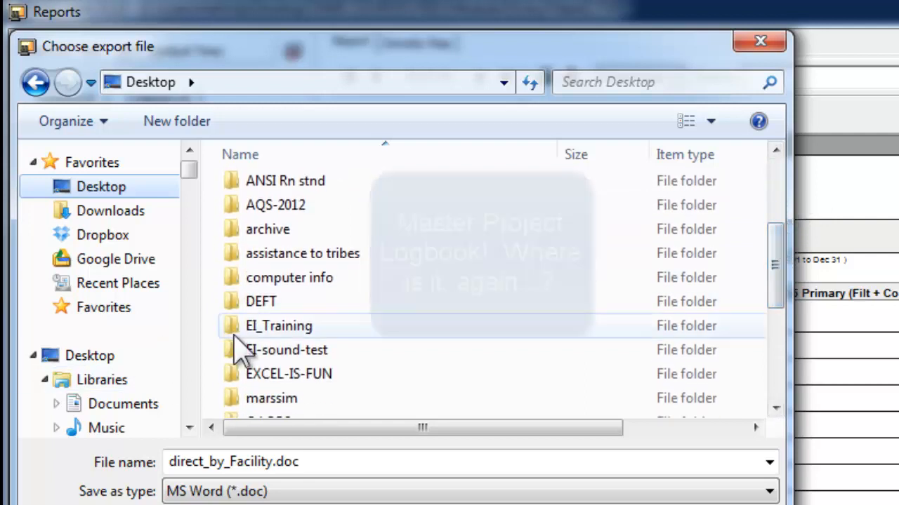
double_click(255, 324)
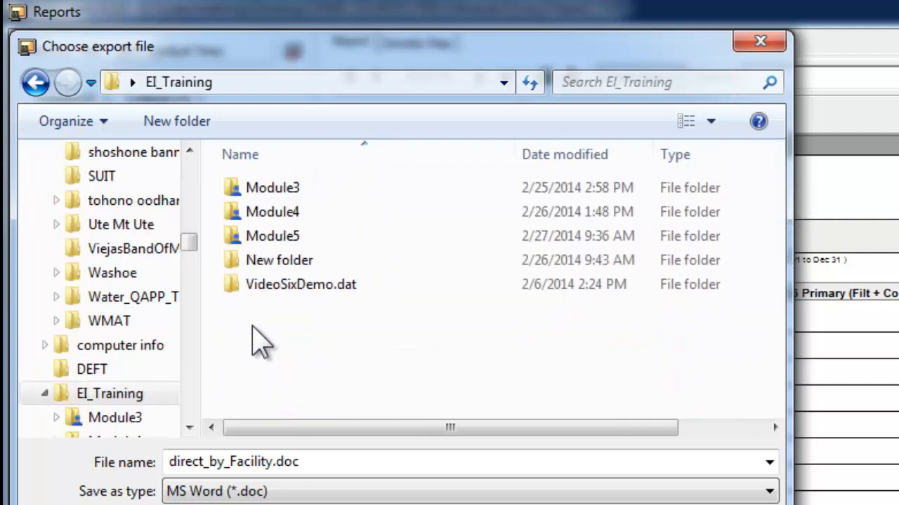
double_click(263, 236)
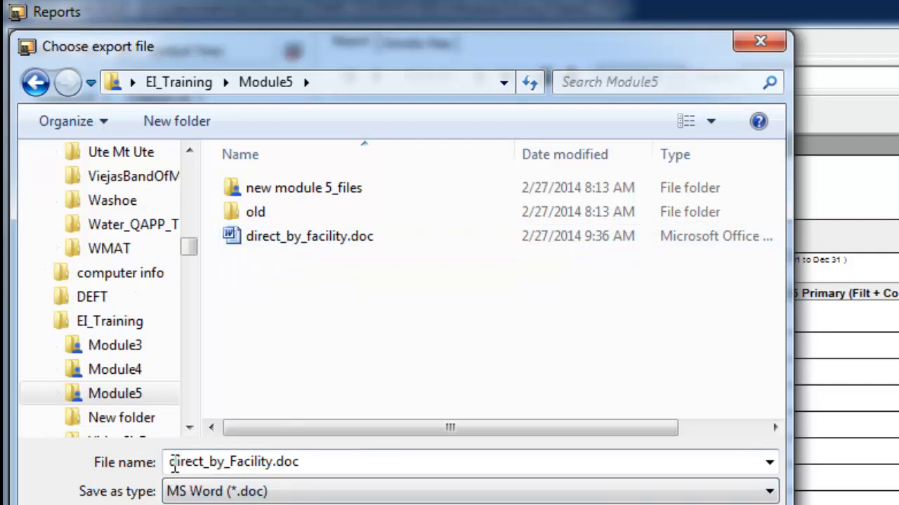
- Name the export file PointSourcesInBufferZone and save it as an MS Word document
left_click_drag(169, 461, 355, 497)
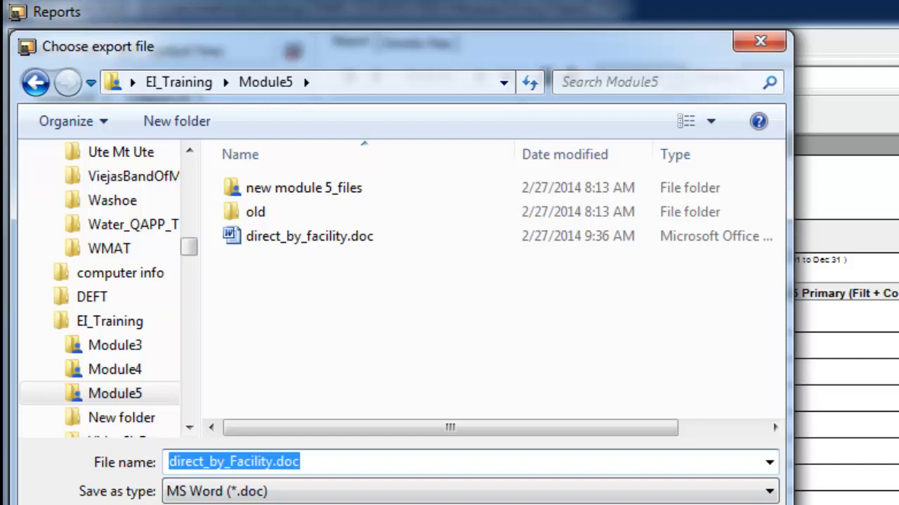
type("Point")
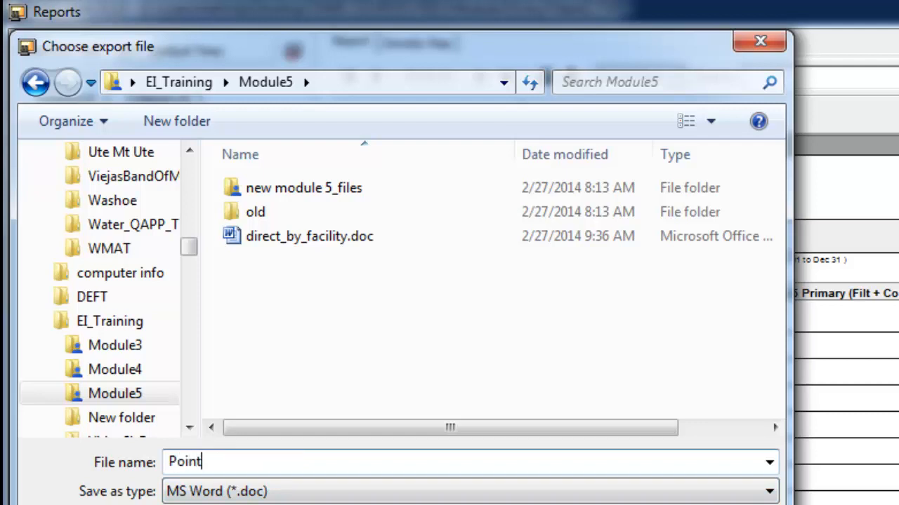
type("Sources")
type("InBuff")
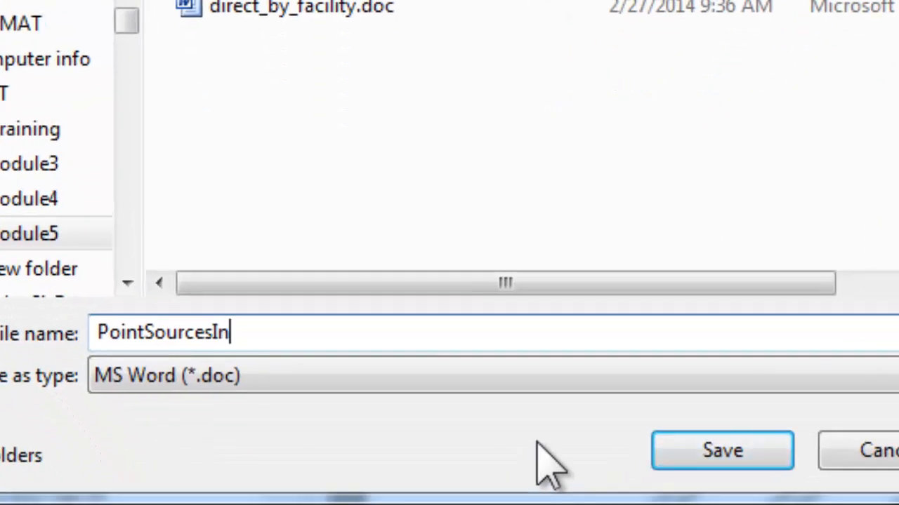
type("erZone")
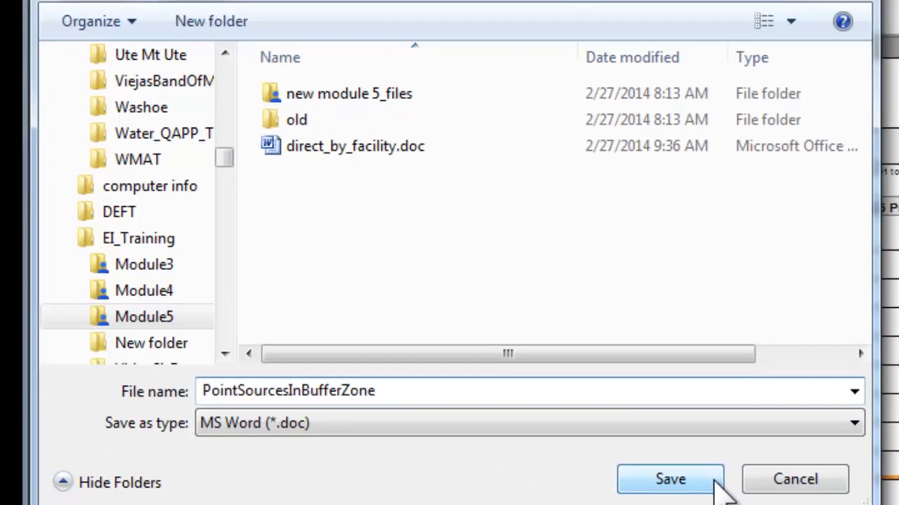
left_click(715, 482)
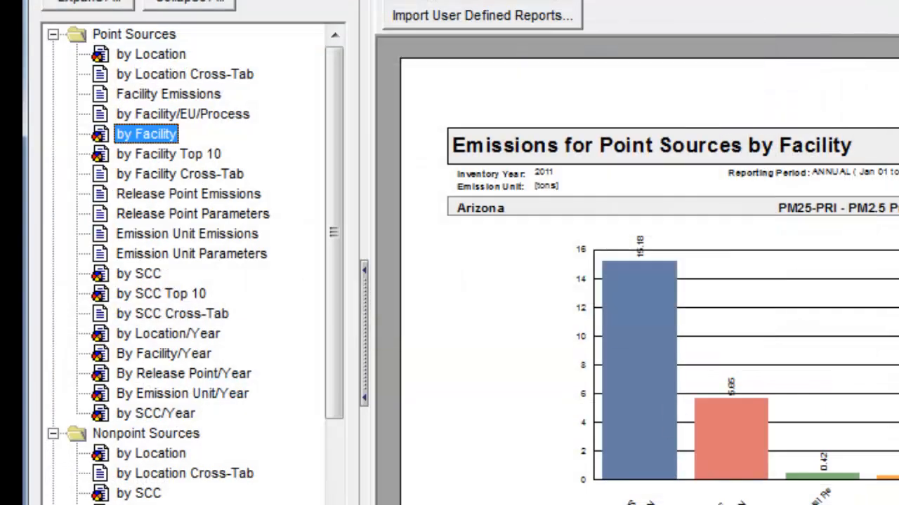